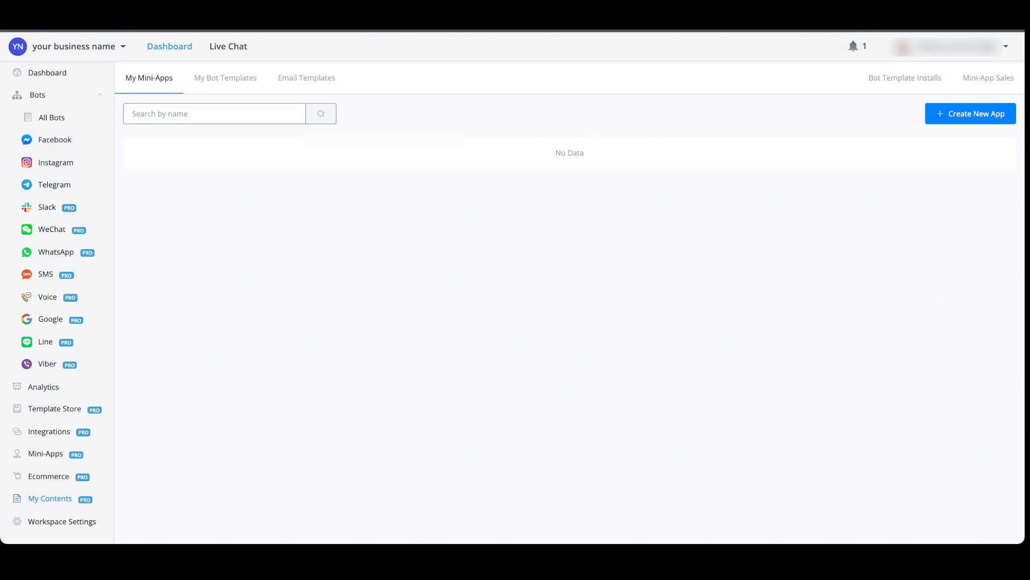
# Create a new app of type Mini App v1 named "demo"
pyautogui.click(970, 113)
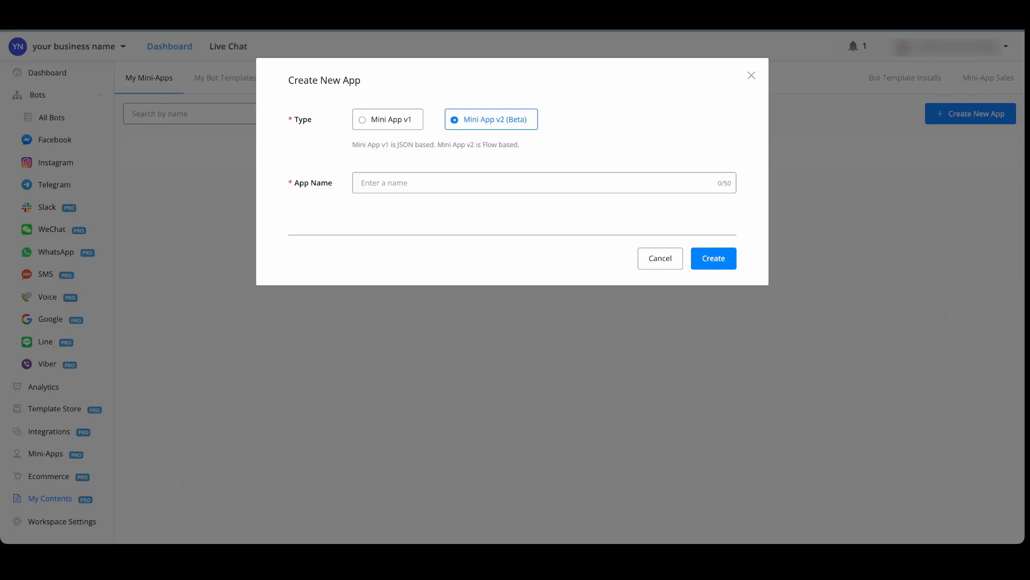
pyautogui.click(387, 120)
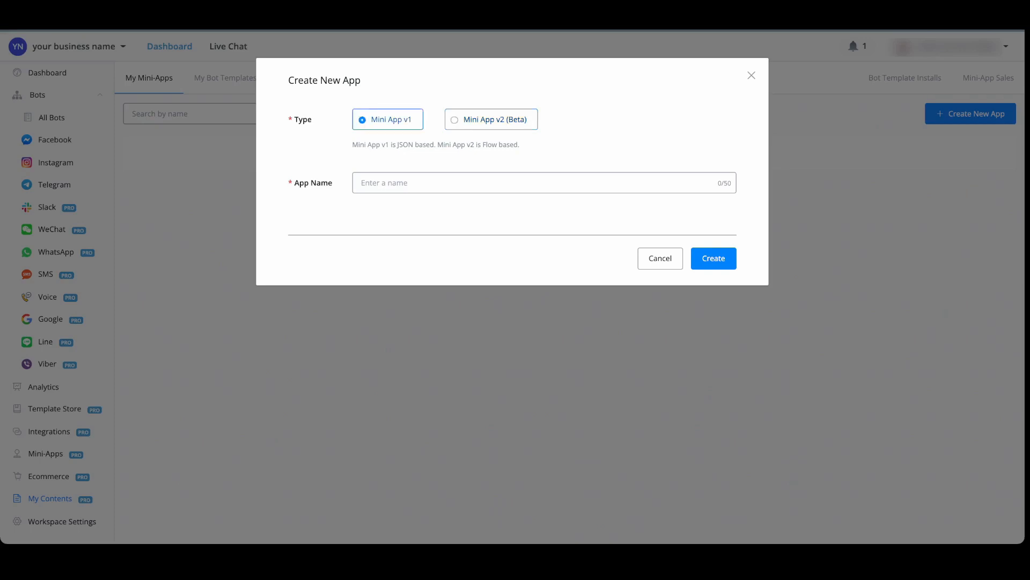
pyautogui.click(407, 183)
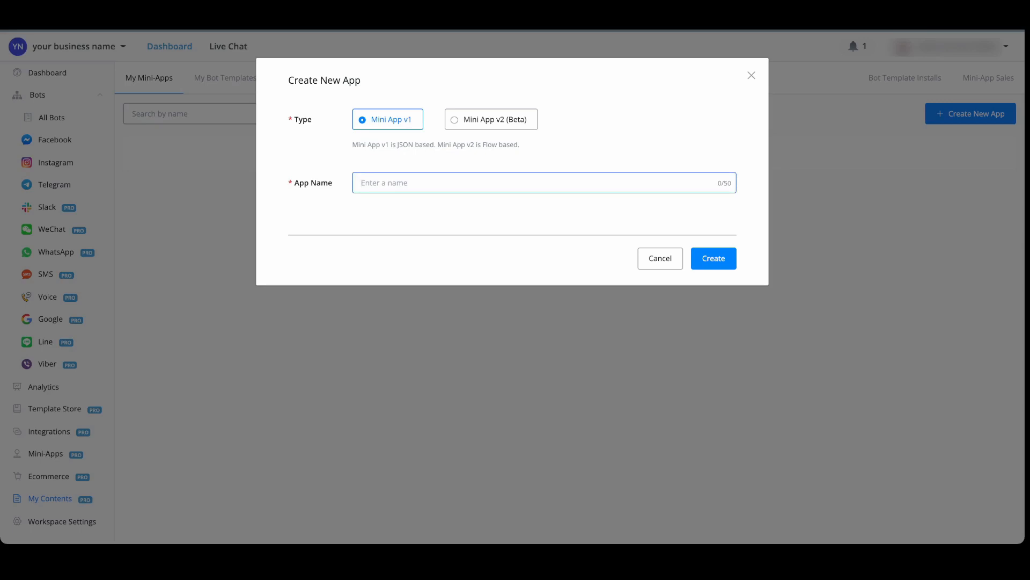
pyautogui.write('demo')
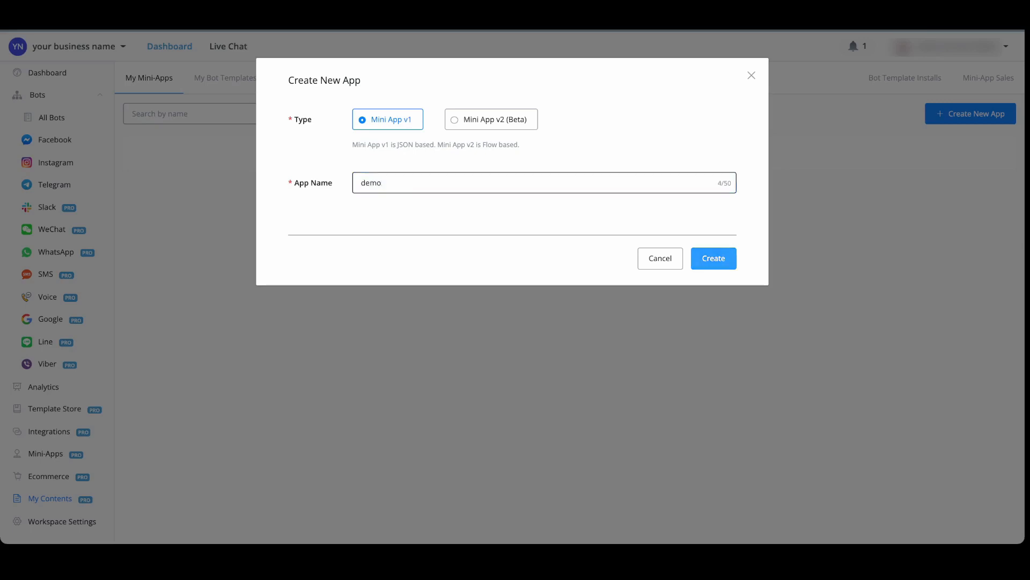
pyautogui.click(713, 258)
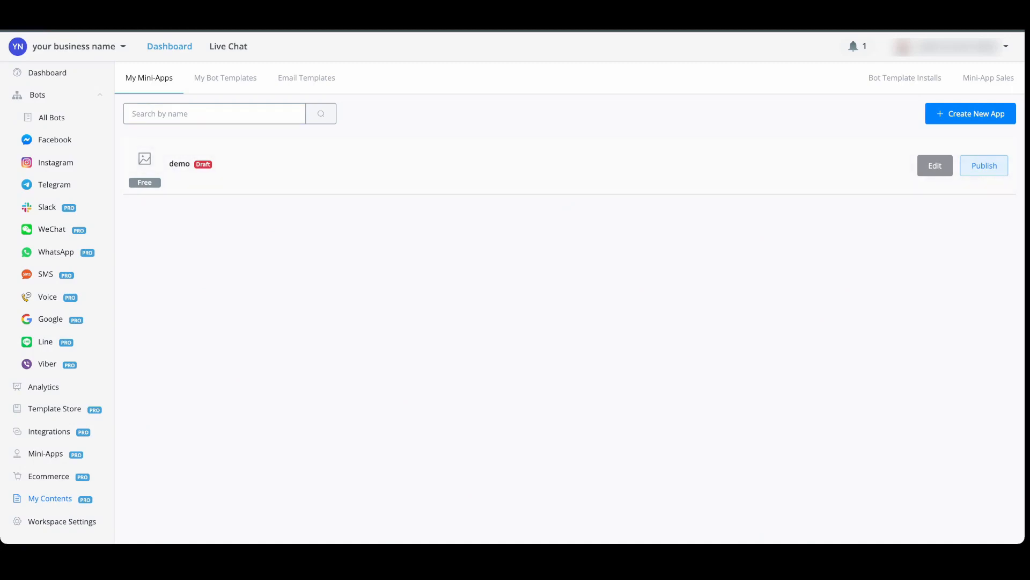
# Open the demo app for editing and load the "Api Key in header" auth sample and the "Trigger for new product" sample
pyautogui.click(934, 166)
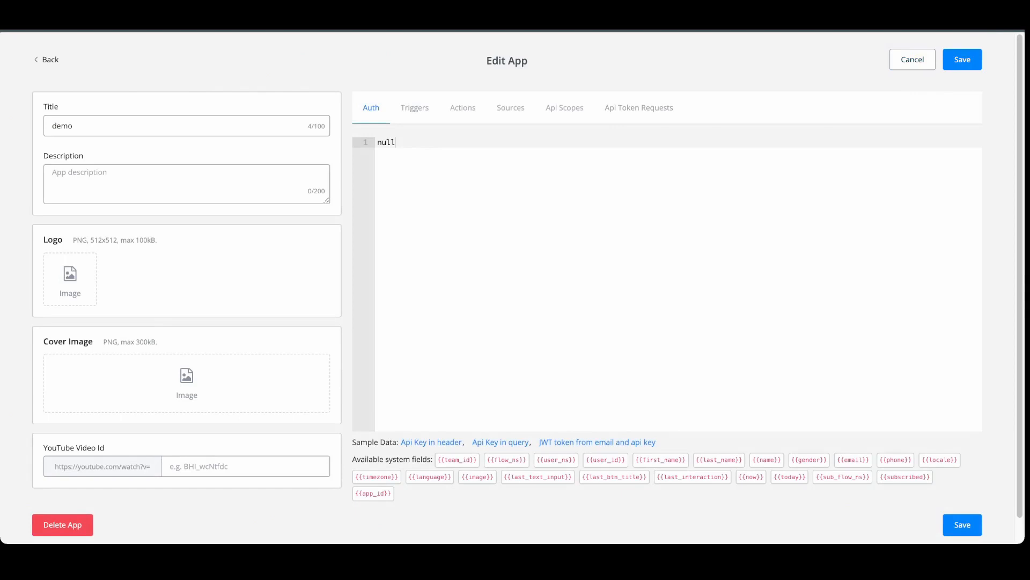
pyautogui.click(186, 184)
pyautogui.click(431, 442)
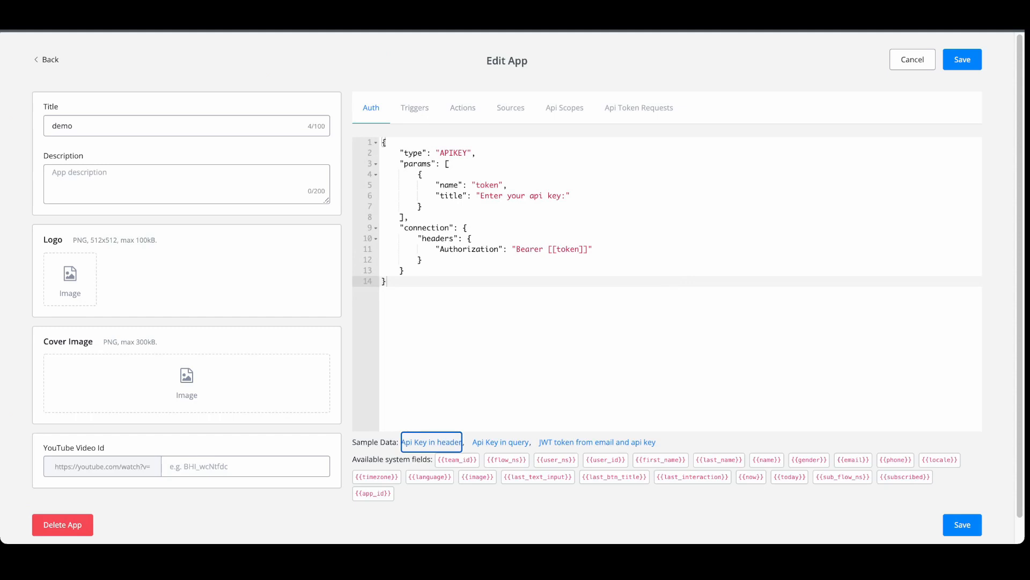
pyautogui.click(414, 108)
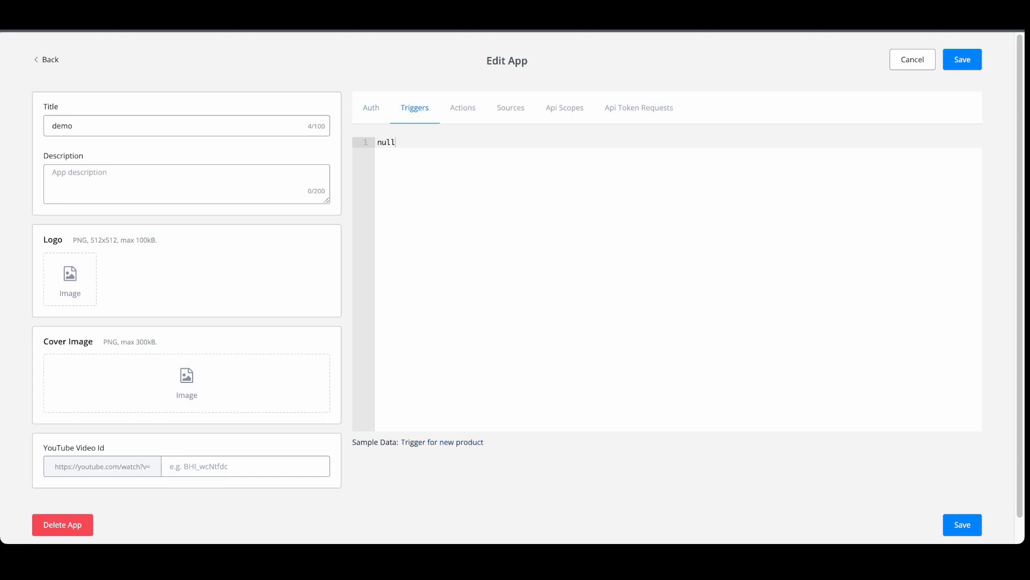
pyautogui.click(442, 443)
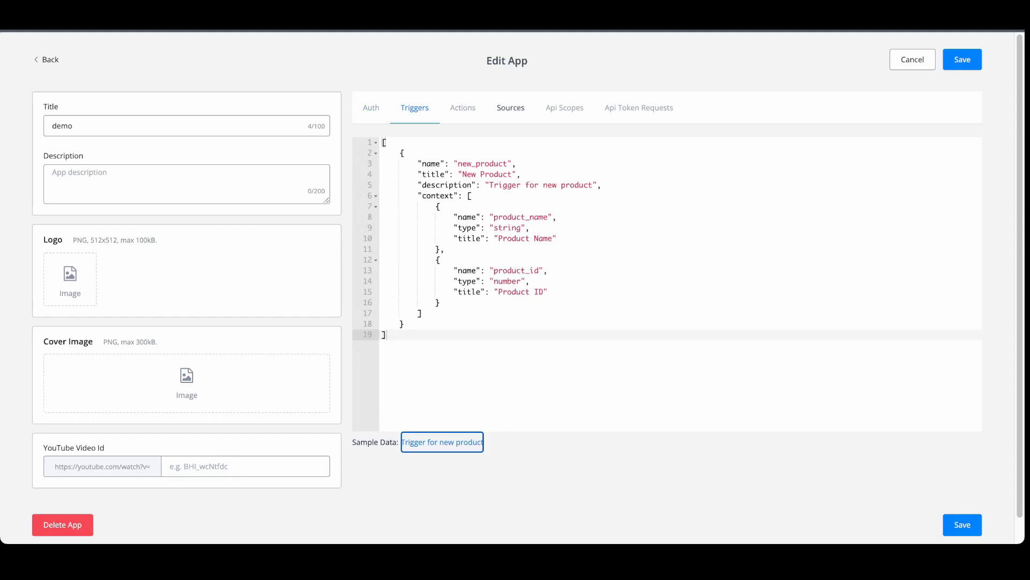
# Load the "Get product" sample into the demo app's actions and look through its JSON
pyautogui.click(463, 107)
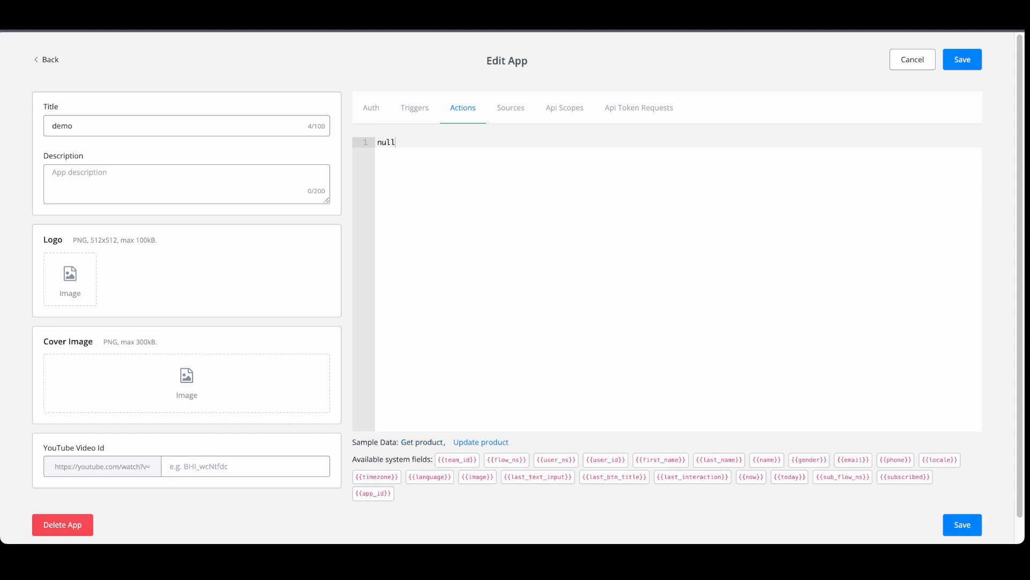
pyautogui.click(423, 442)
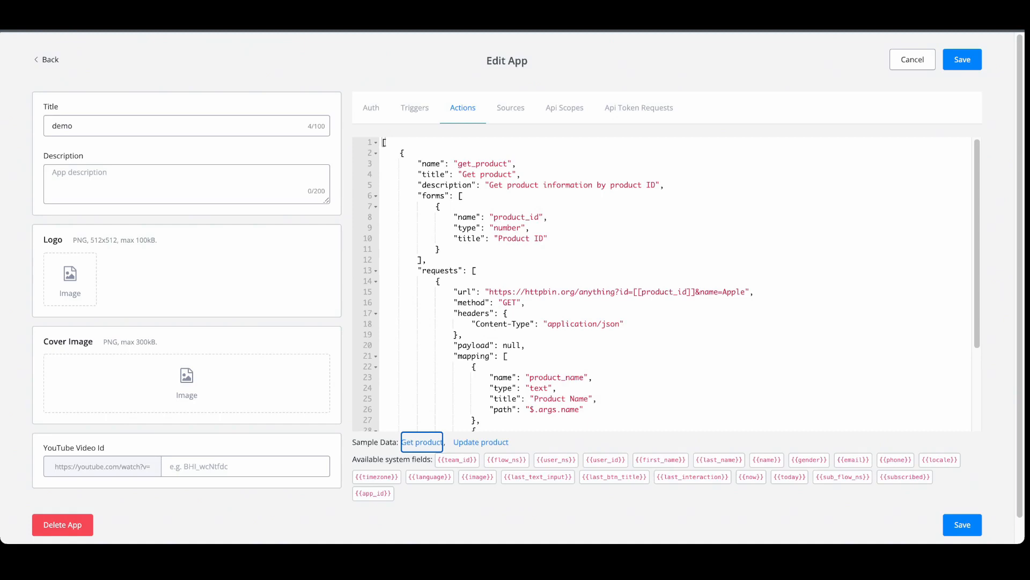
pyautogui.scroll(-2, 660, 284)
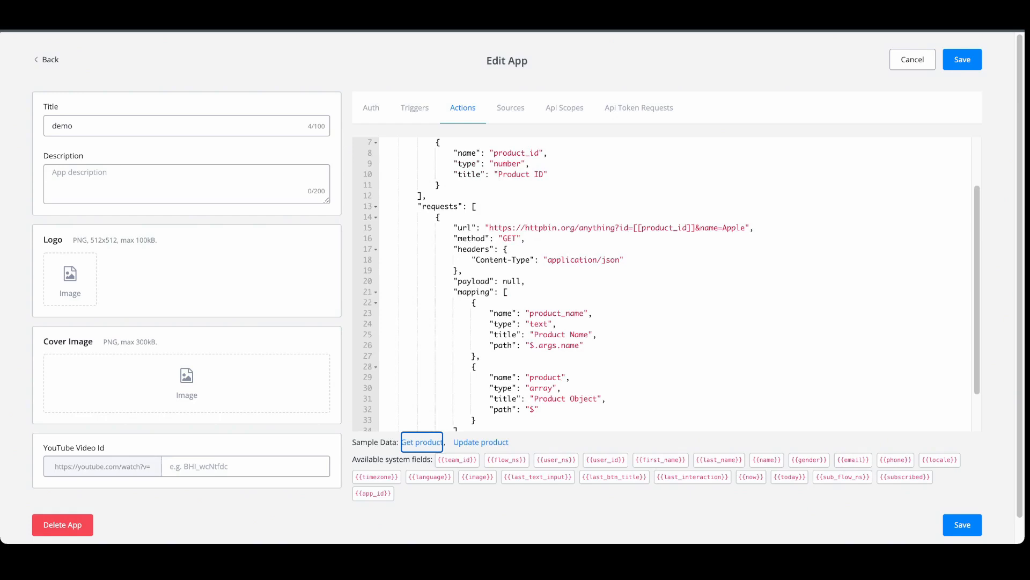
pyautogui.scroll(2, 660, 284)
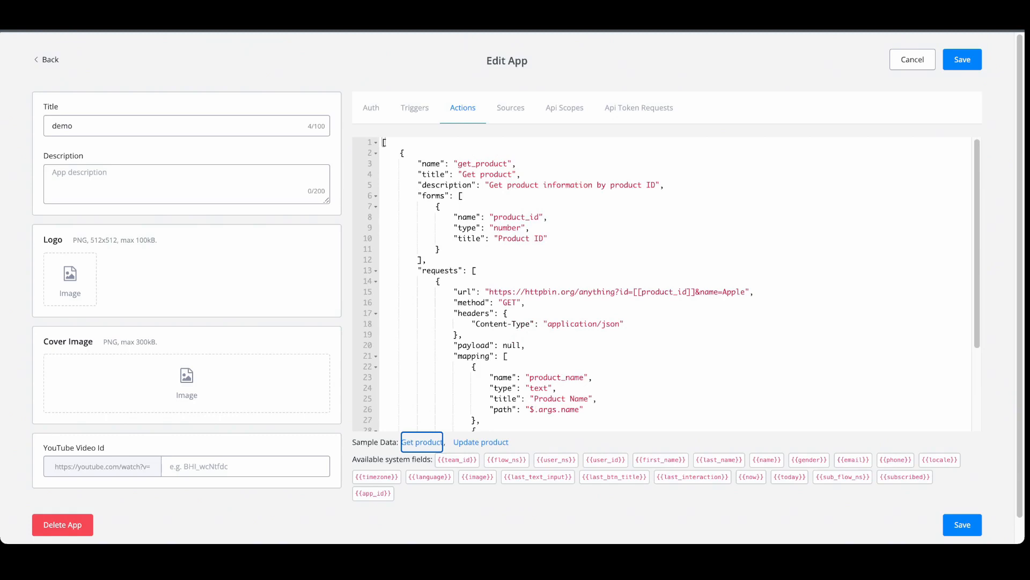
# Load the "Static source" sample and the API token "Requests" sample, and leave the app editor without saving
pyautogui.click(511, 108)
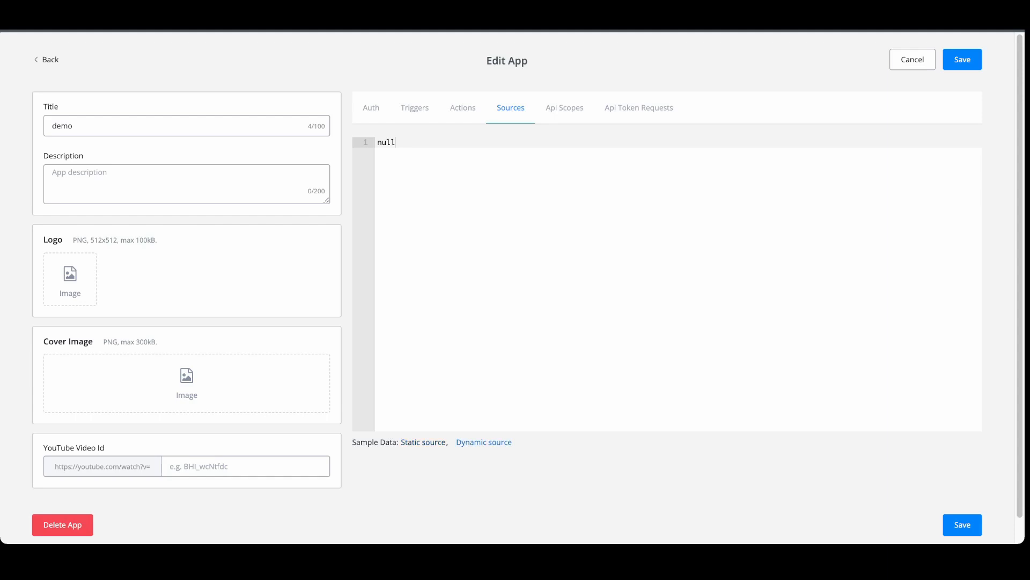
pyautogui.click(423, 441)
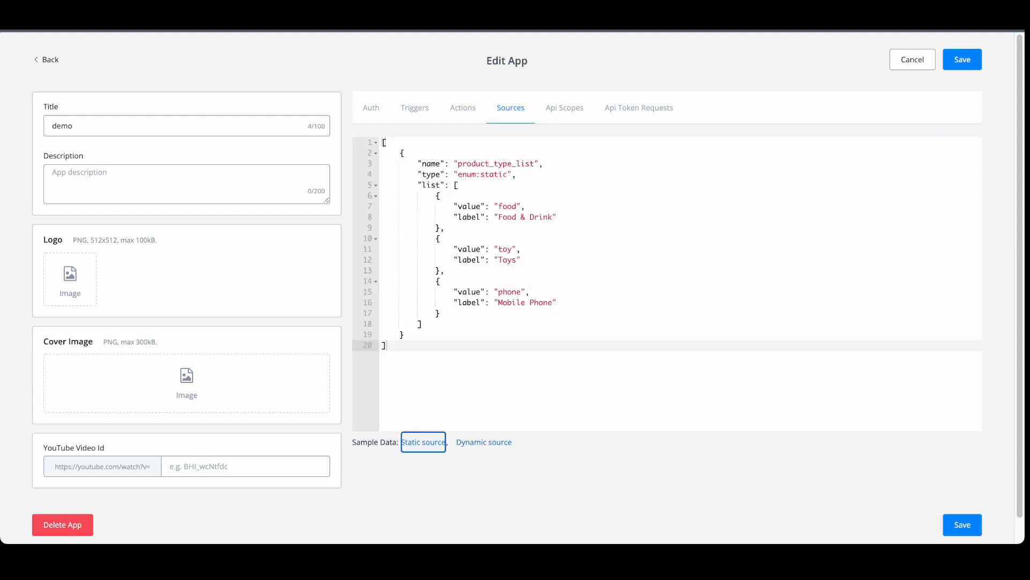
pyautogui.click(565, 107)
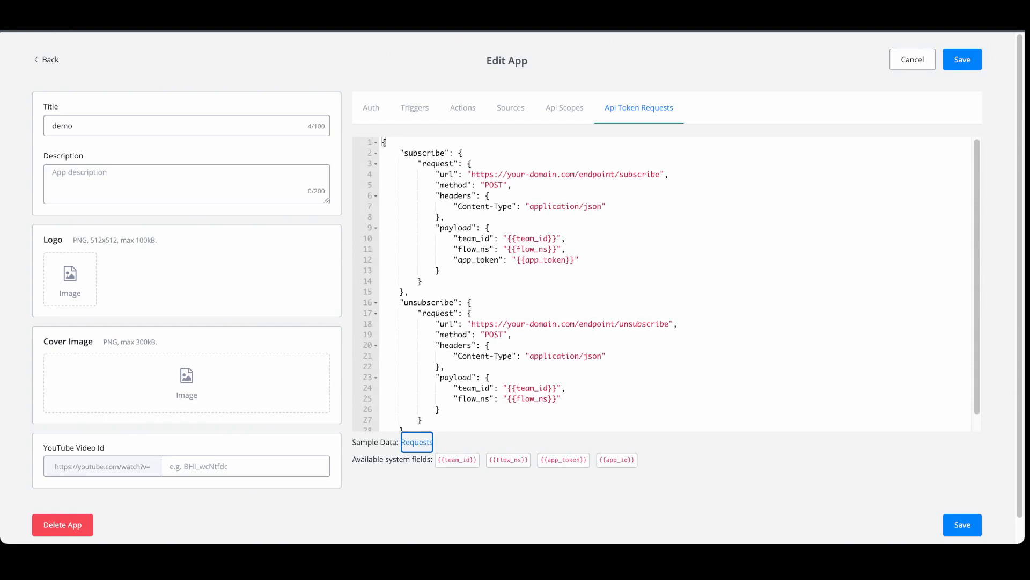
pyautogui.click(913, 59)
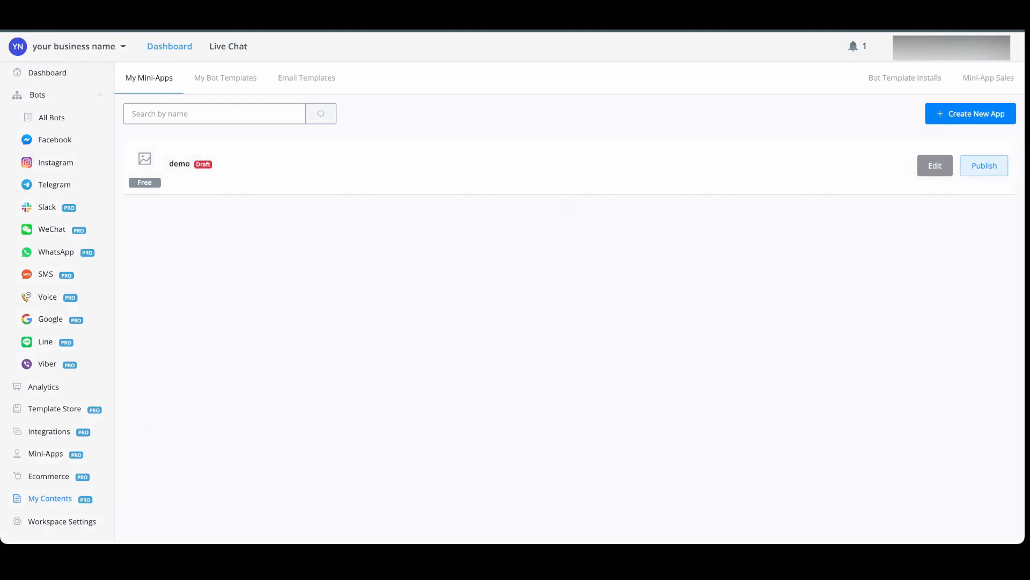
# Create a Mini App v2 (Beta) named "demo 2" and open it for editing
pyautogui.click(970, 114)
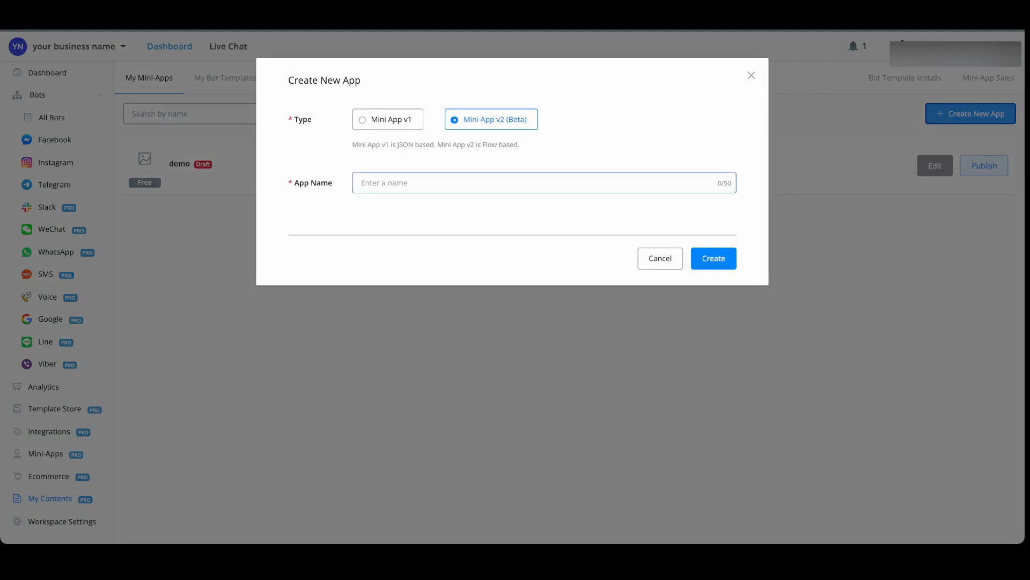
pyautogui.click(384, 183)
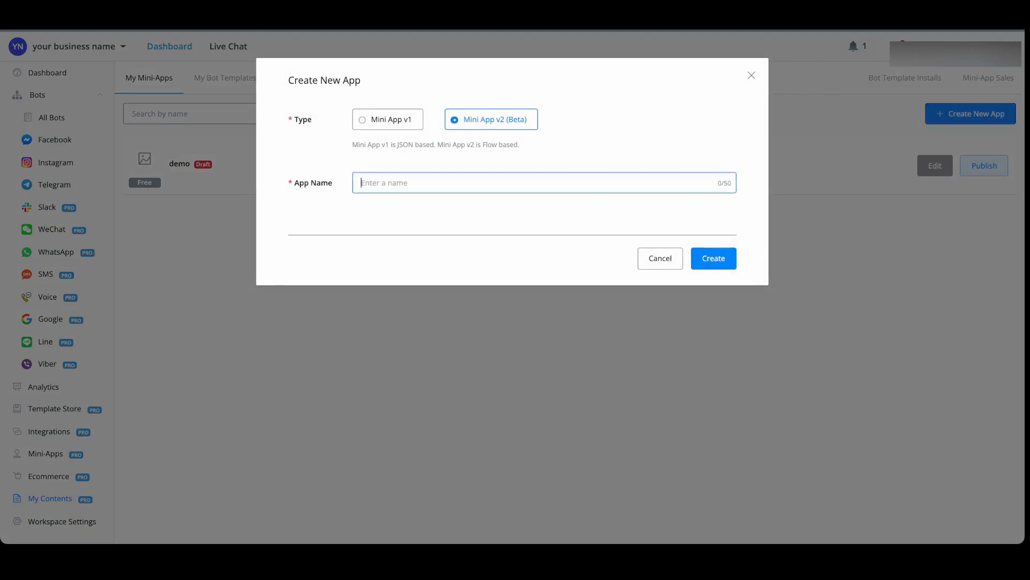
pyautogui.write('demo 2')
pyautogui.click(714, 258)
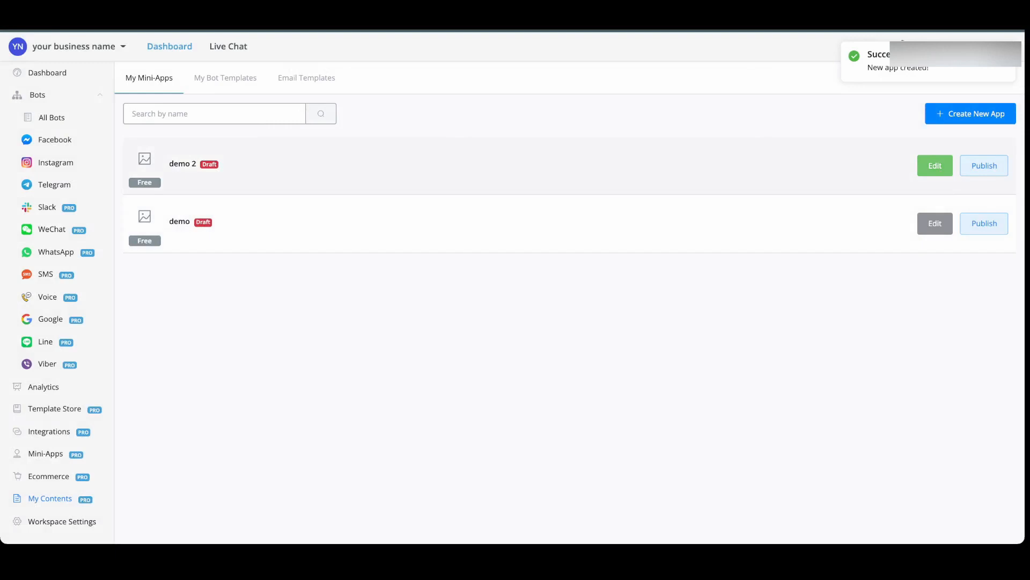
pyautogui.click(935, 166)
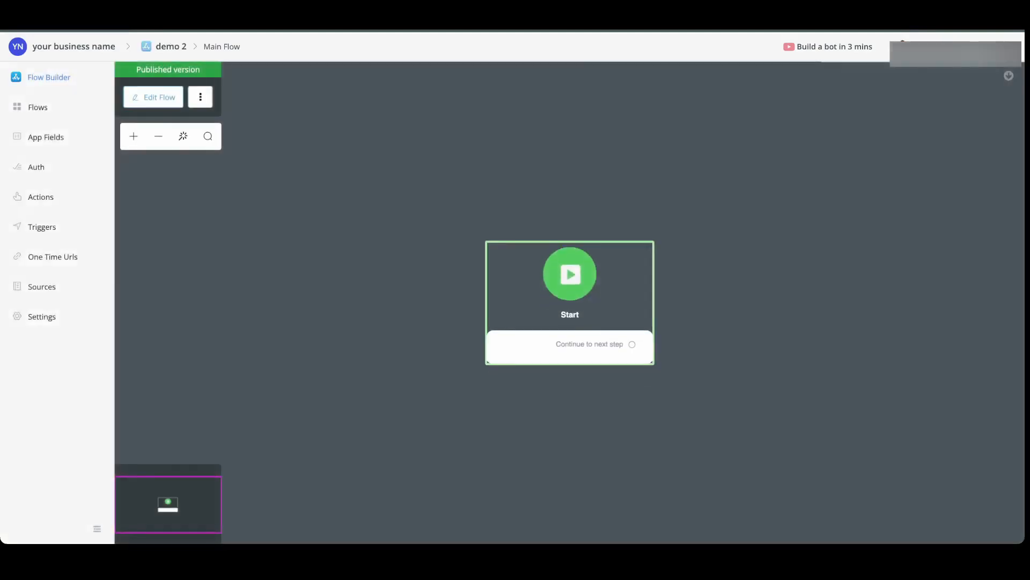
pyautogui.moveTo(570, 274); pyautogui.dragTo(446, 205)
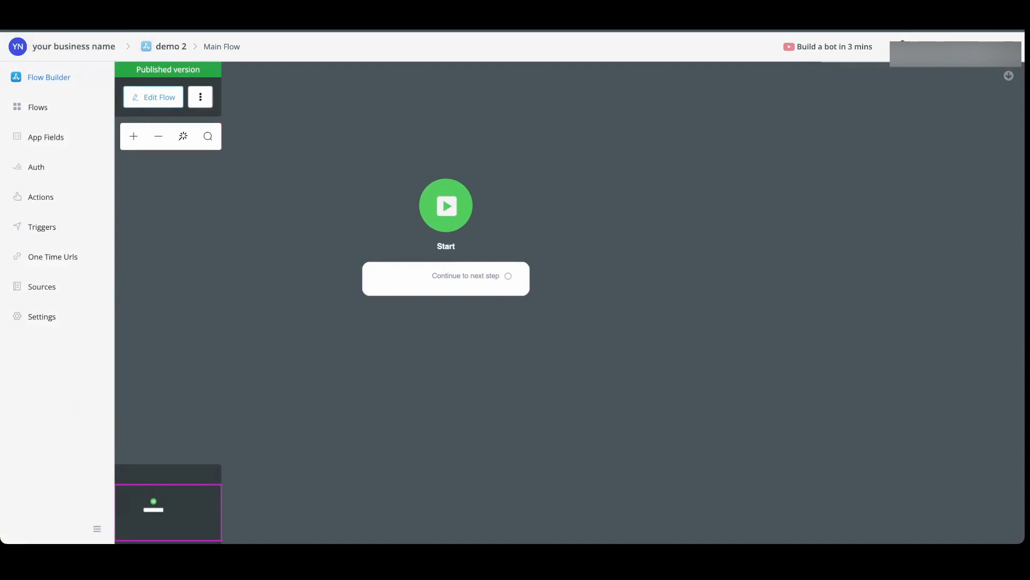
# View the type options offered for a new app field in demo 2, without creating a field
pyautogui.click(46, 137)
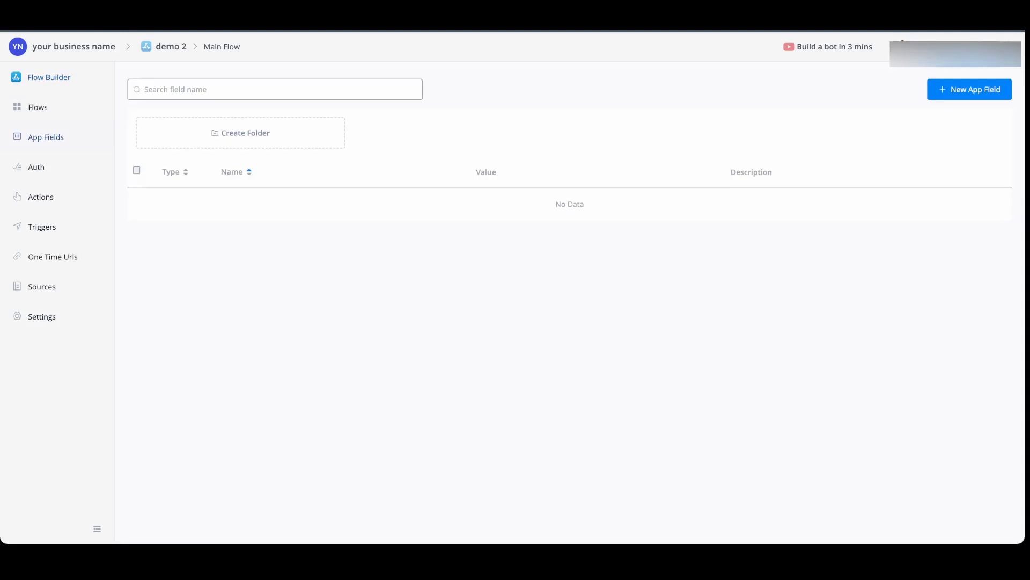
pyautogui.click(969, 90)
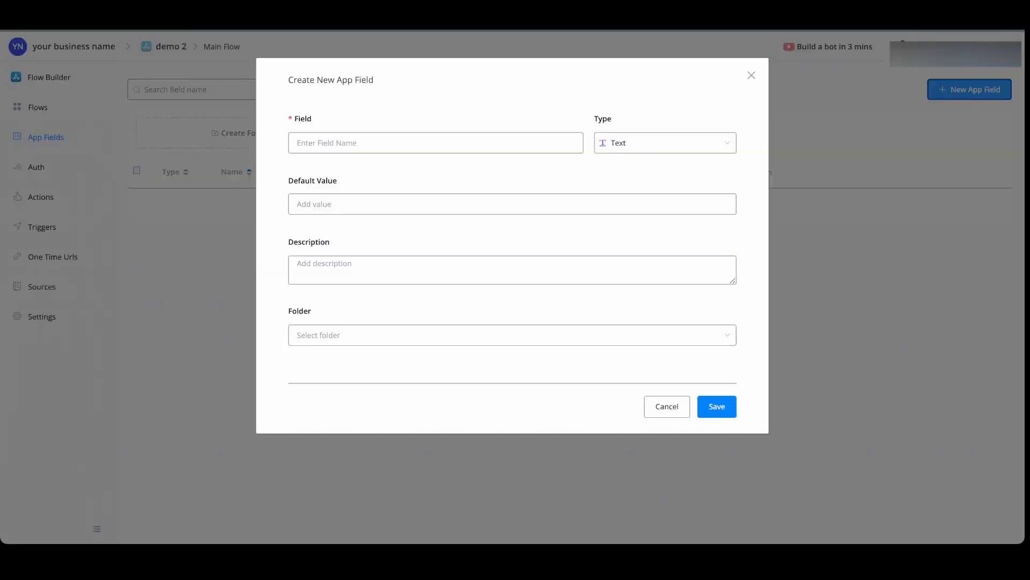
pyautogui.click(665, 143)
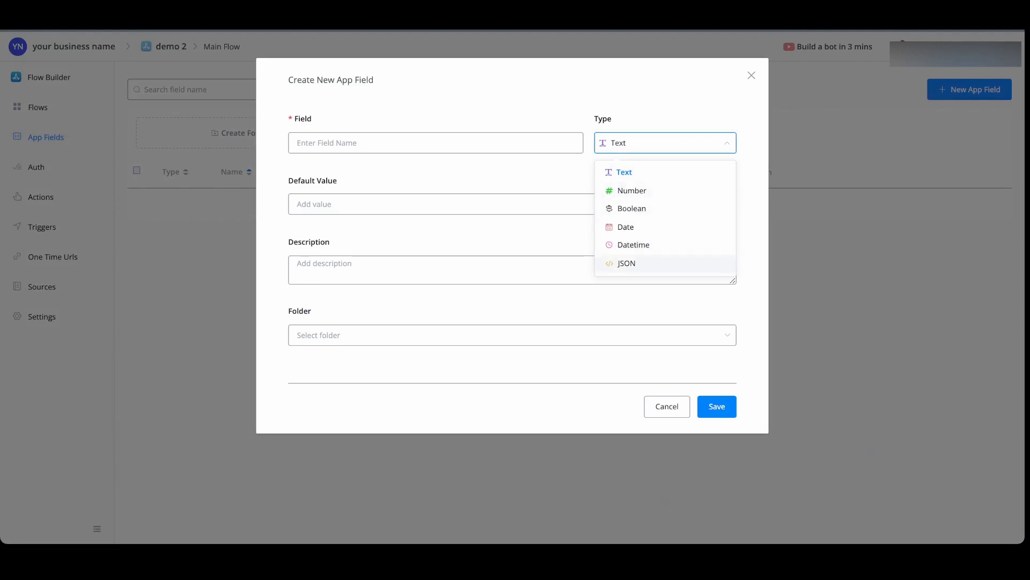
pyautogui.click(667, 406)
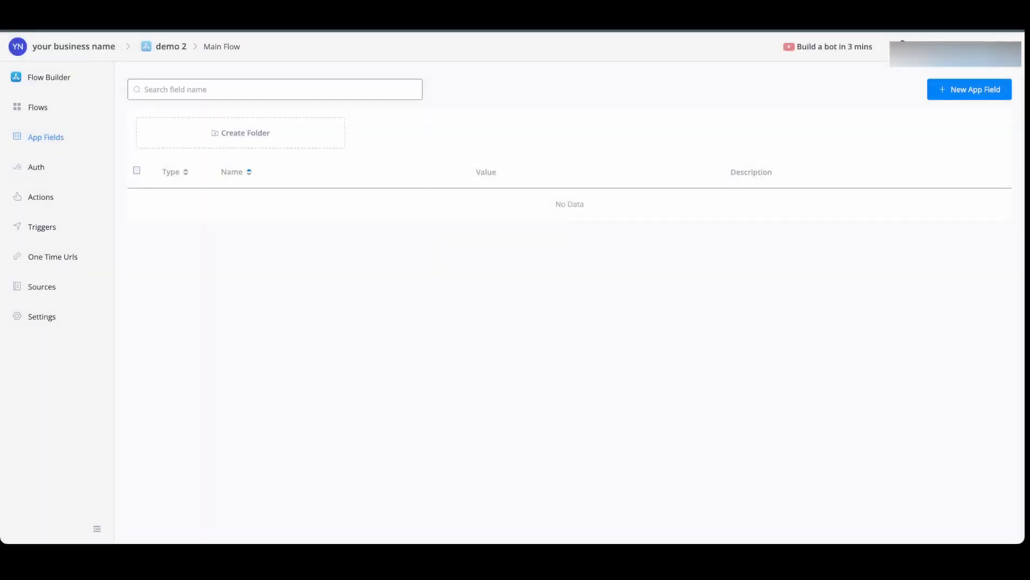
# Look through demo 2's Auth, Actions, Triggers, One Time Urls, Sources and Settings pages
pyautogui.click(36, 167)
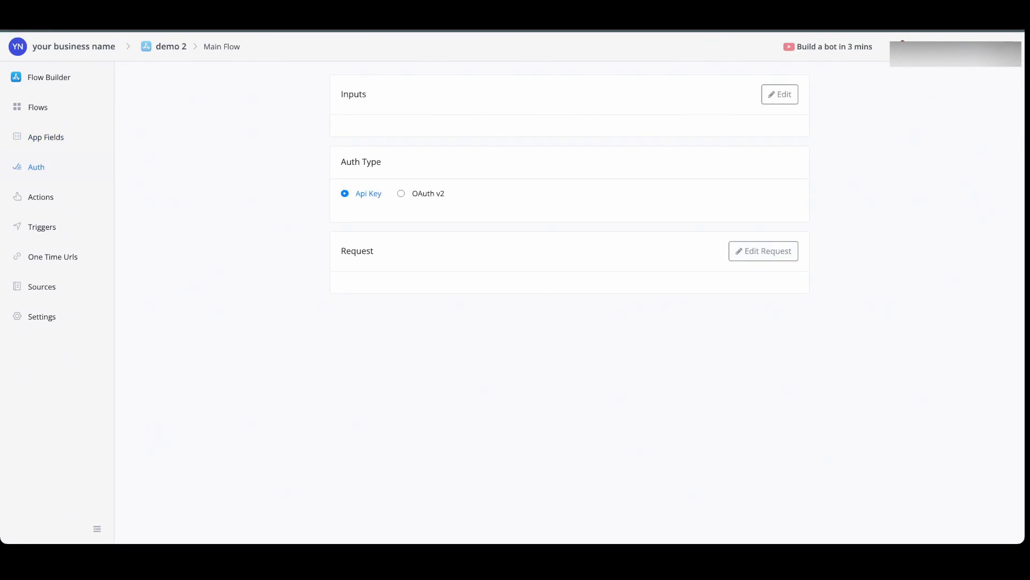
pyautogui.click(41, 197)
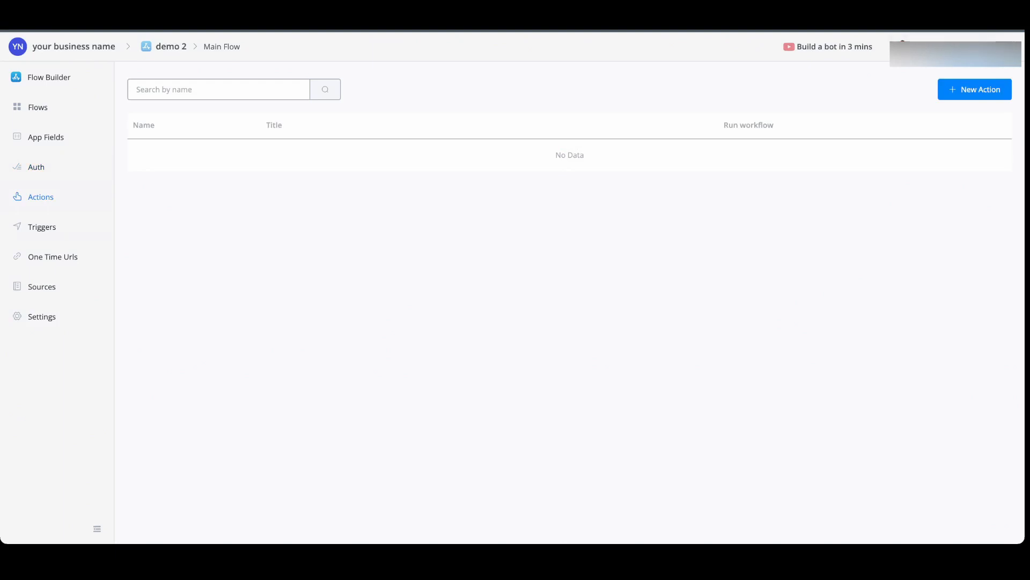
pyautogui.click(42, 227)
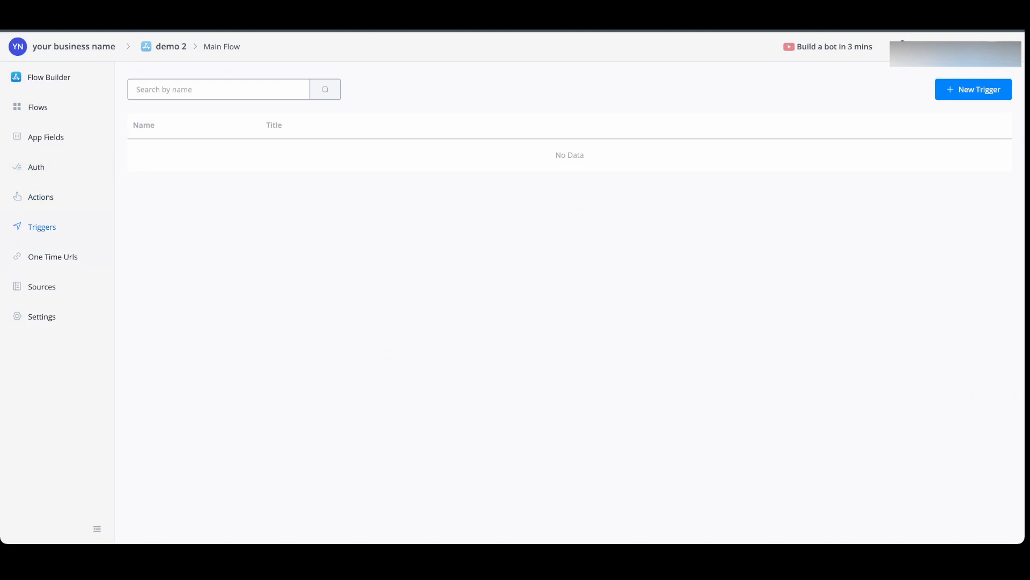
pyautogui.click(53, 257)
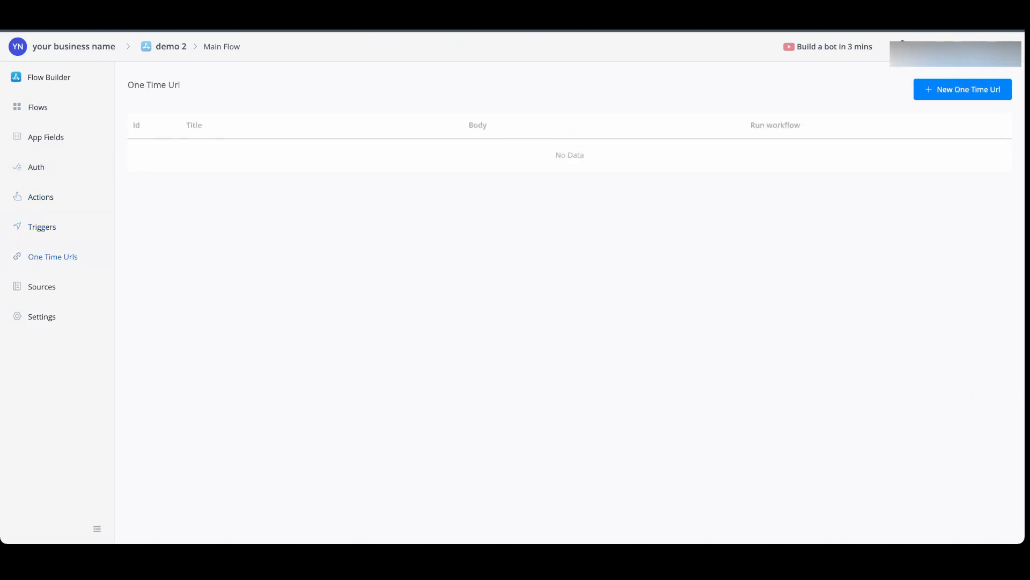
pyautogui.click(41, 287)
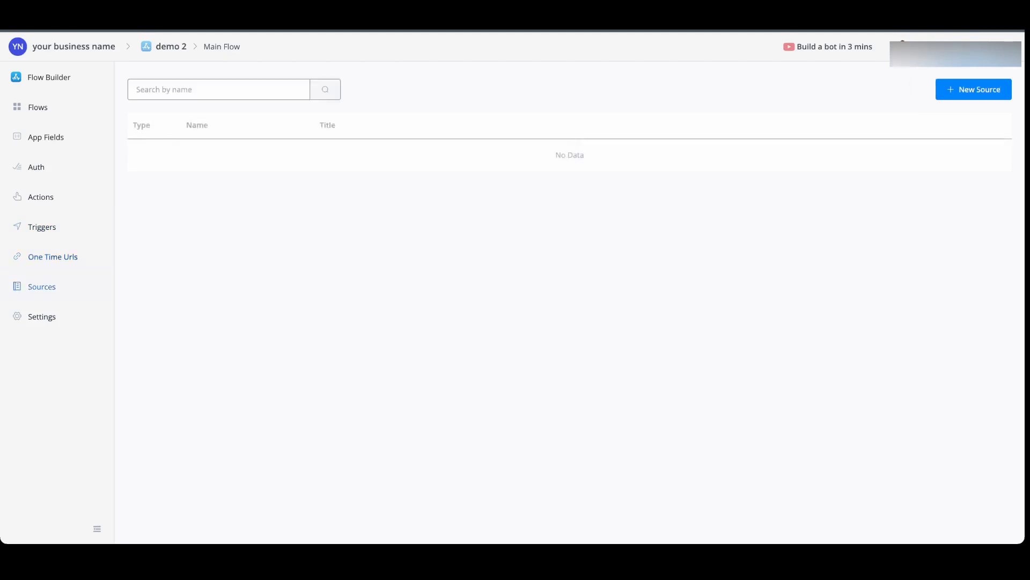
pyautogui.click(42, 316)
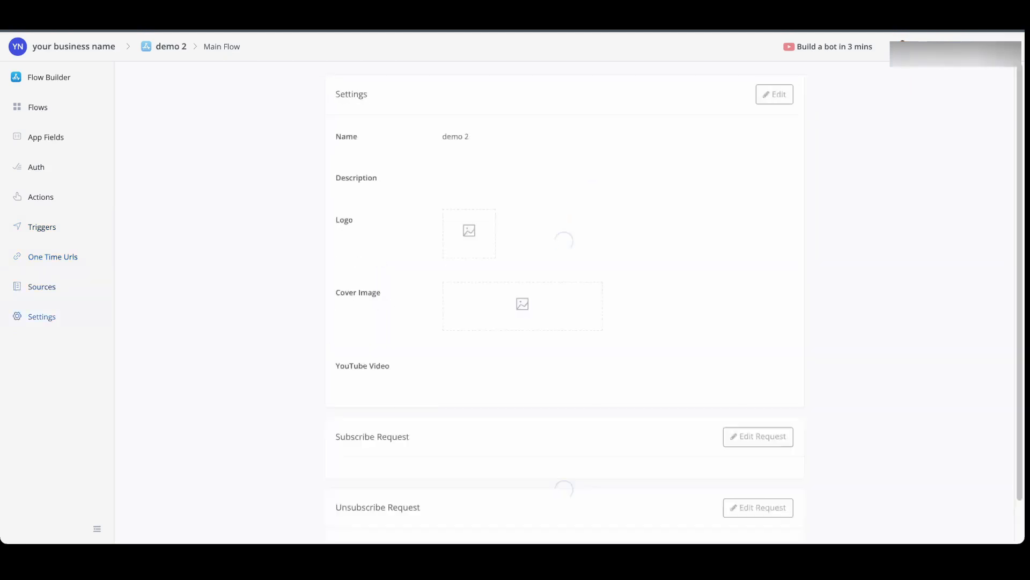